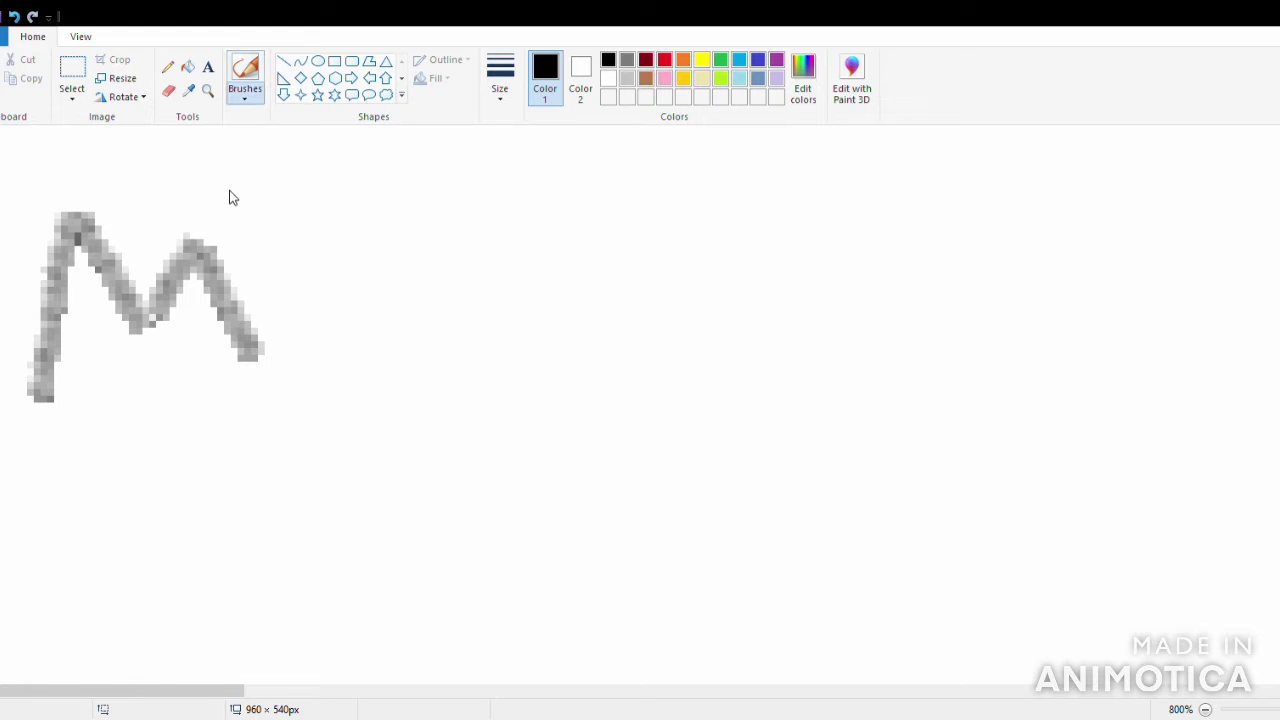
# Switch to the black brush and hand-letter MARK across the canvas
pyautogui.click(248, 100)
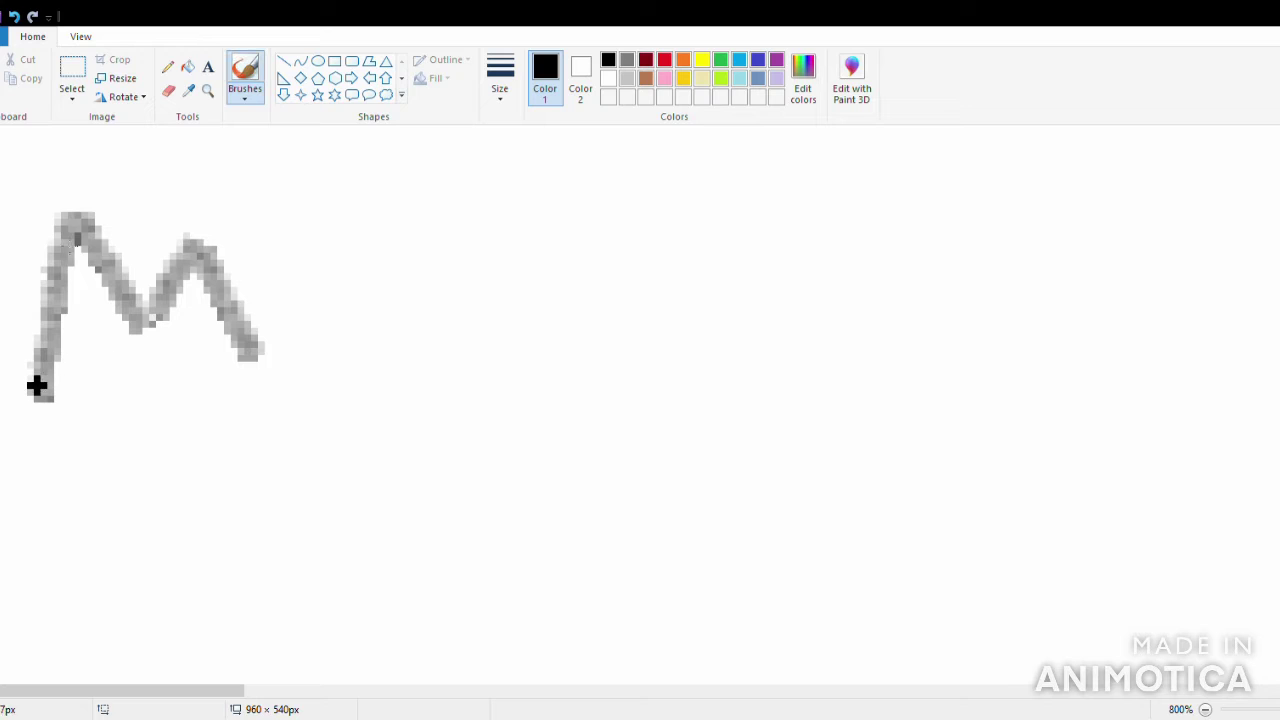
pyautogui.moveTo(37, 386)
pyautogui.mouseDown()
pyautogui.moveTo(63, 210)
pyautogui.moveTo(140, 318)
pyautogui.moveTo(186, 238)
pyautogui.moveTo(260, 358)
pyautogui.moveTo(312, 212)
pyautogui.moveTo(375, 358)
pyautogui.mouseUp()
pyautogui.moveTo(294, 308); pyautogui.dragTo(348, 304)
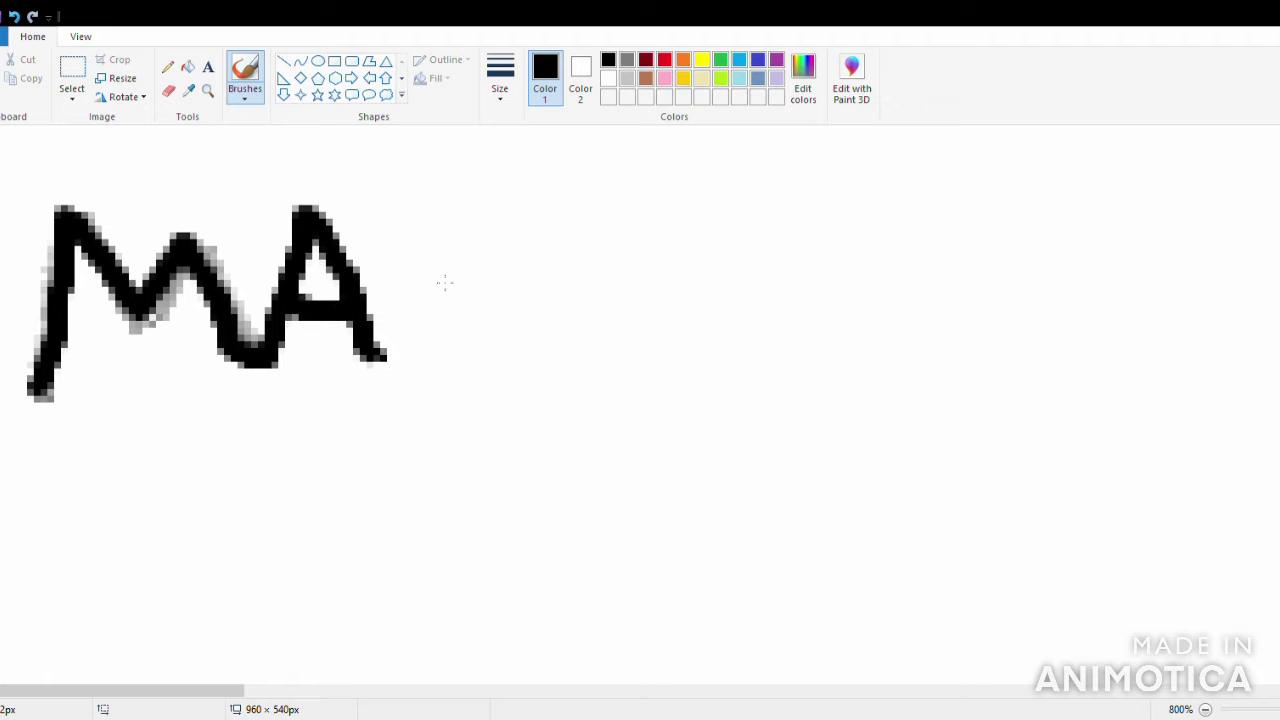
pyautogui.moveTo(375, 358)
pyautogui.mouseDown()
pyautogui.moveTo(392, 296)
pyautogui.moveTo(462, 364)
pyautogui.mouseUp()
pyautogui.moveTo(485, 238); pyautogui.dragTo(500, 372)
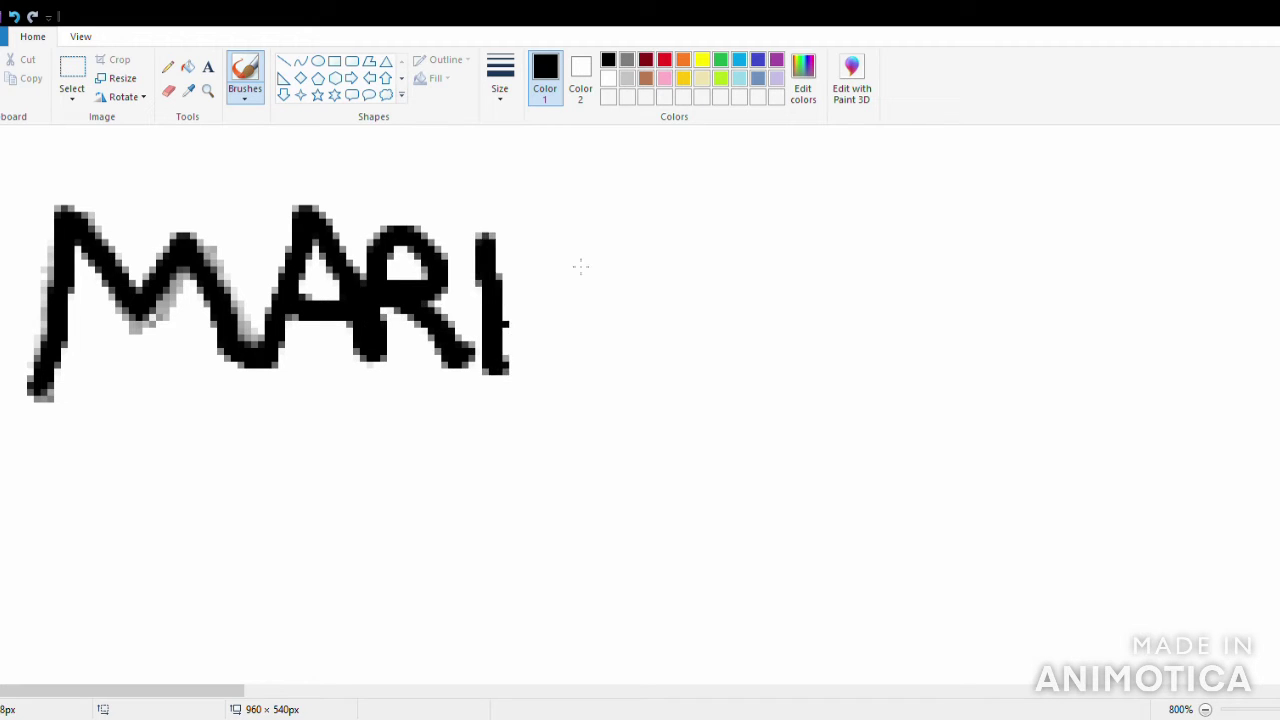
pyautogui.moveTo(578, 252)
pyautogui.mouseDown()
pyautogui.moveTo(508, 328)
pyautogui.moveTo(595, 398)
pyautogui.mouseUp()
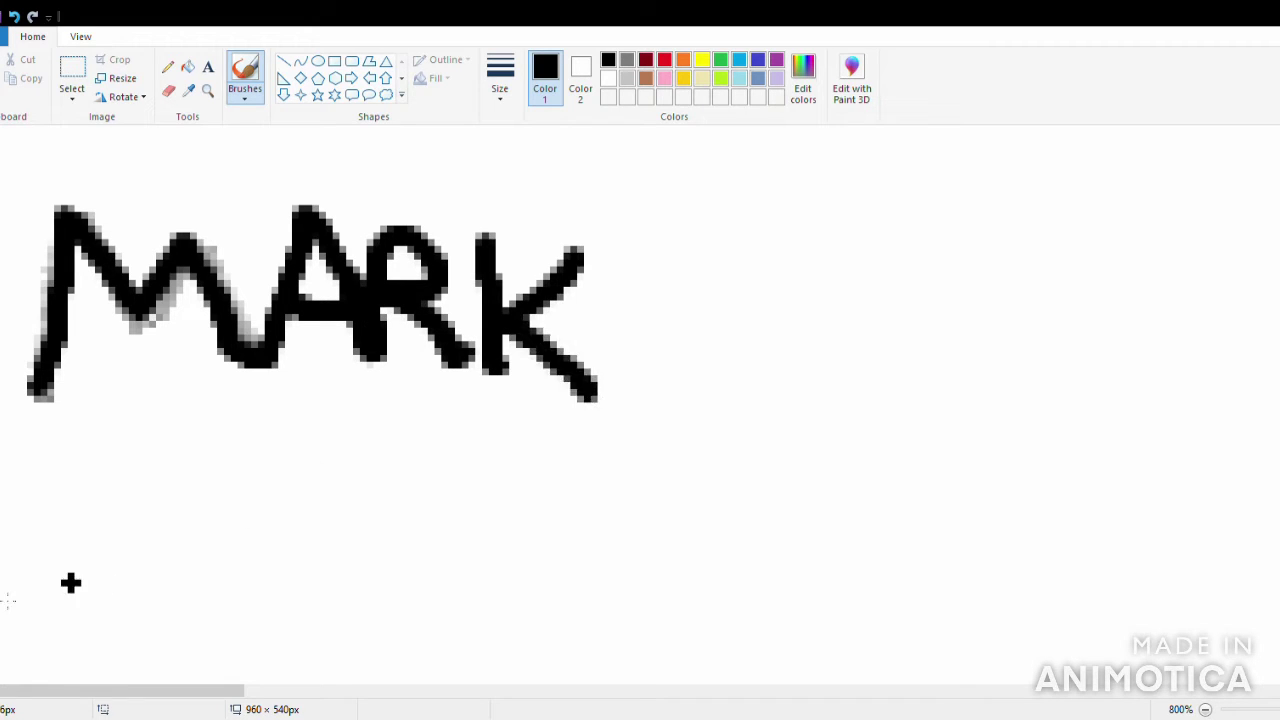
# Hand-letter MICROCHIP on a second line beneath MARK
pyautogui.moveTo(3, 572); pyautogui.dragTo(62, 515)
pyautogui.moveTo(92, 422)
pyautogui.mouseDown()
pyautogui.moveTo(55, 512)
pyautogui.moveTo(160, 568)
pyautogui.mouseUp()
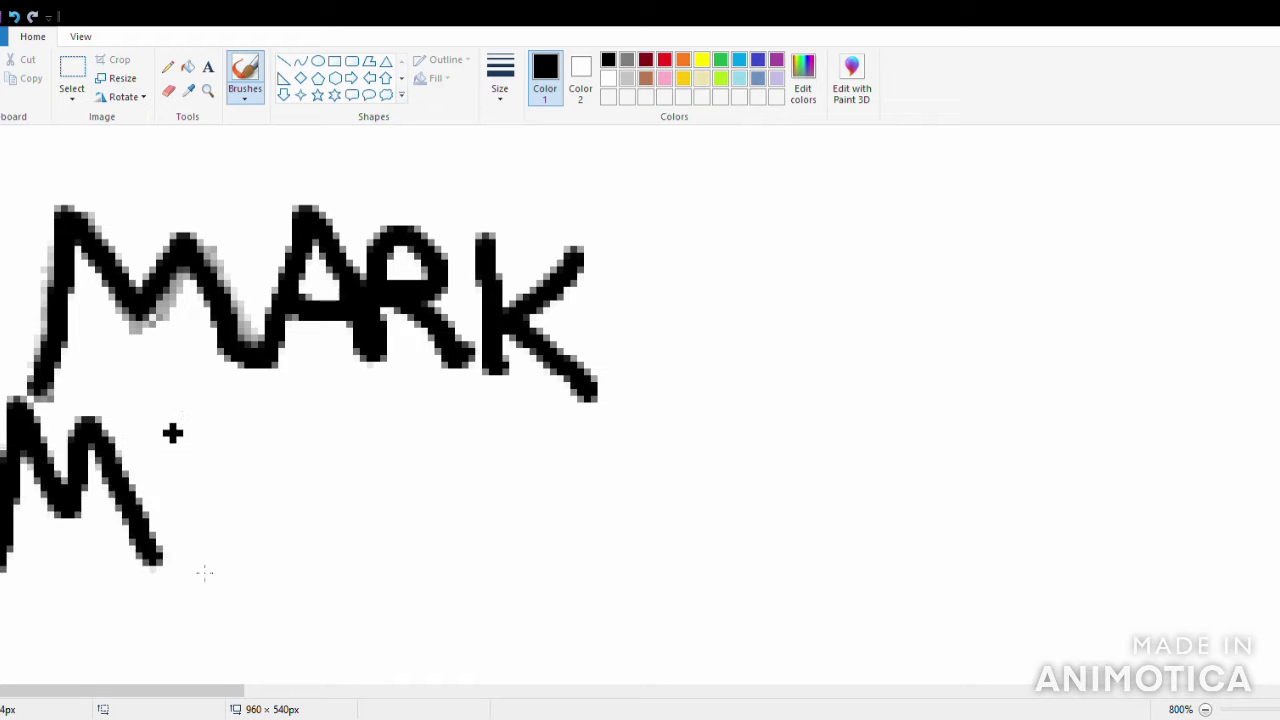
pyautogui.moveTo(170, 425); pyautogui.dragTo(205, 575)
pyautogui.moveTo(268, 441)
pyautogui.mouseDown()
pyautogui.moveTo(306, 548)
pyautogui.moveTo(320, 434)
pyautogui.moveTo(335, 512)
pyautogui.moveTo(408, 548)
pyautogui.moveTo(428, 515)
pyautogui.moveTo(482, 550)
pyautogui.mouseUp()
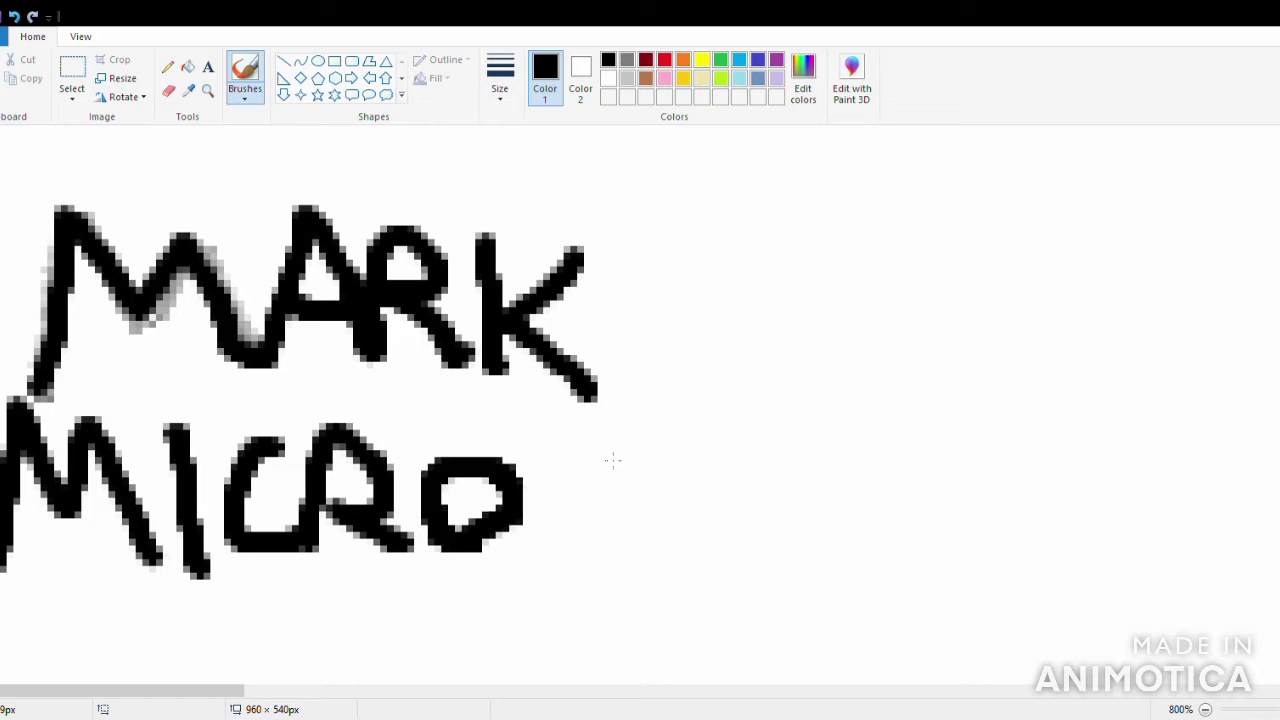
pyautogui.moveTo(608, 447); pyautogui.dragTo(648, 447)
pyautogui.moveTo(684, 520); pyautogui.dragTo(612, 441)
pyautogui.moveTo(708, 412); pyautogui.dragTo(702, 535)
pyautogui.moveTo(676, 486); pyautogui.dragTo(766, 478)
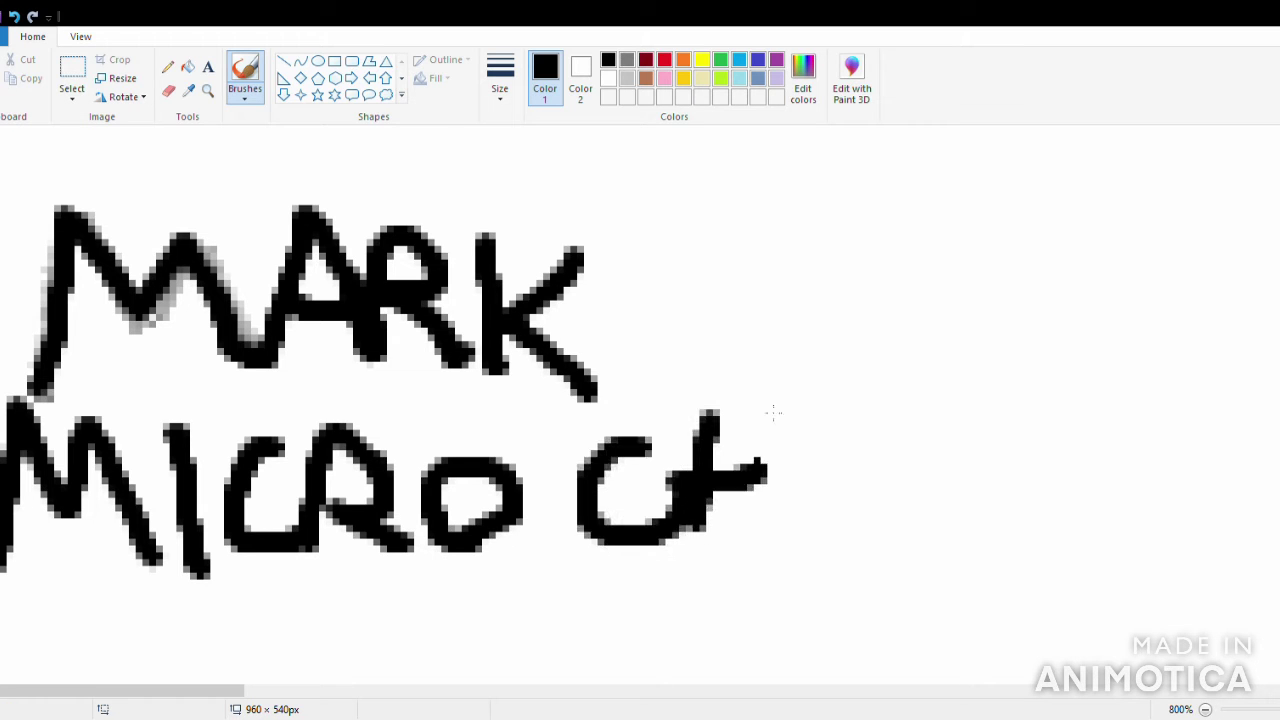
pyautogui.moveTo(763, 398); pyautogui.dragTo(766, 517)
pyautogui.moveTo(812, 395)
pyautogui.mouseDown()
pyautogui.moveTo(810, 536)
pyautogui.moveTo(868, 414)
pyautogui.moveTo(845, 466)
pyautogui.mouseUp()
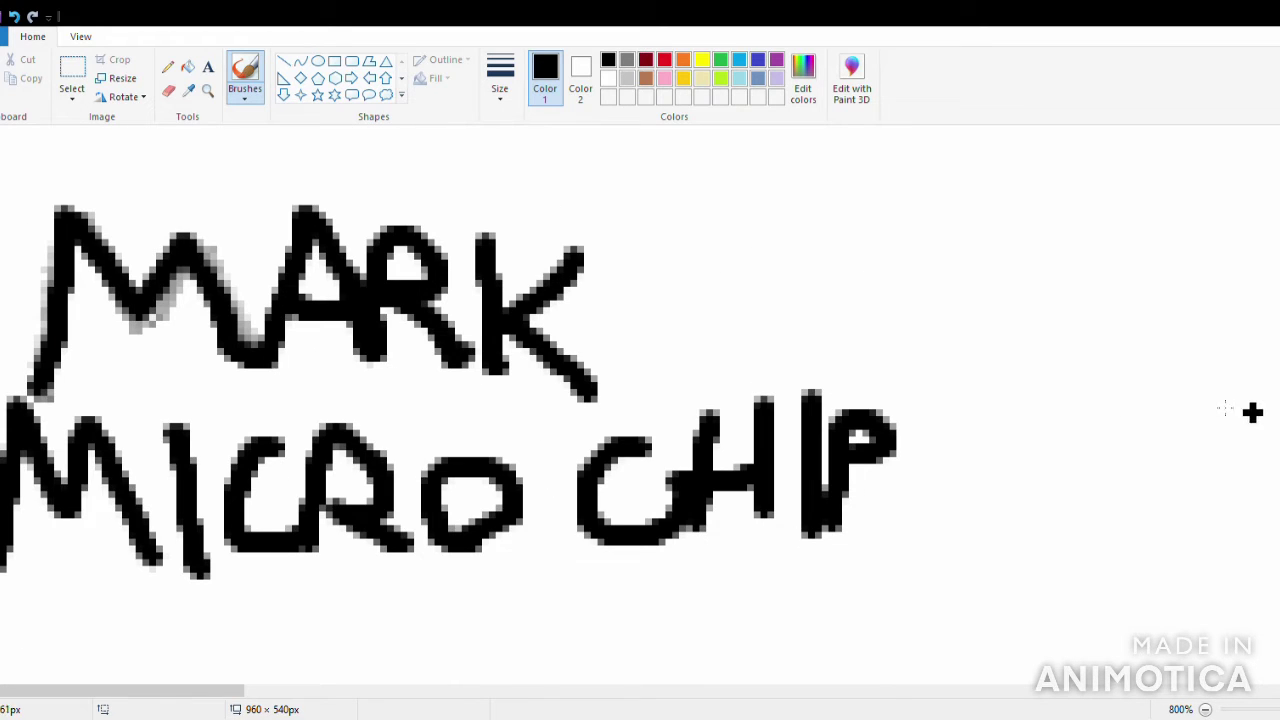
pyautogui.scroll(-3, 1240, 410)
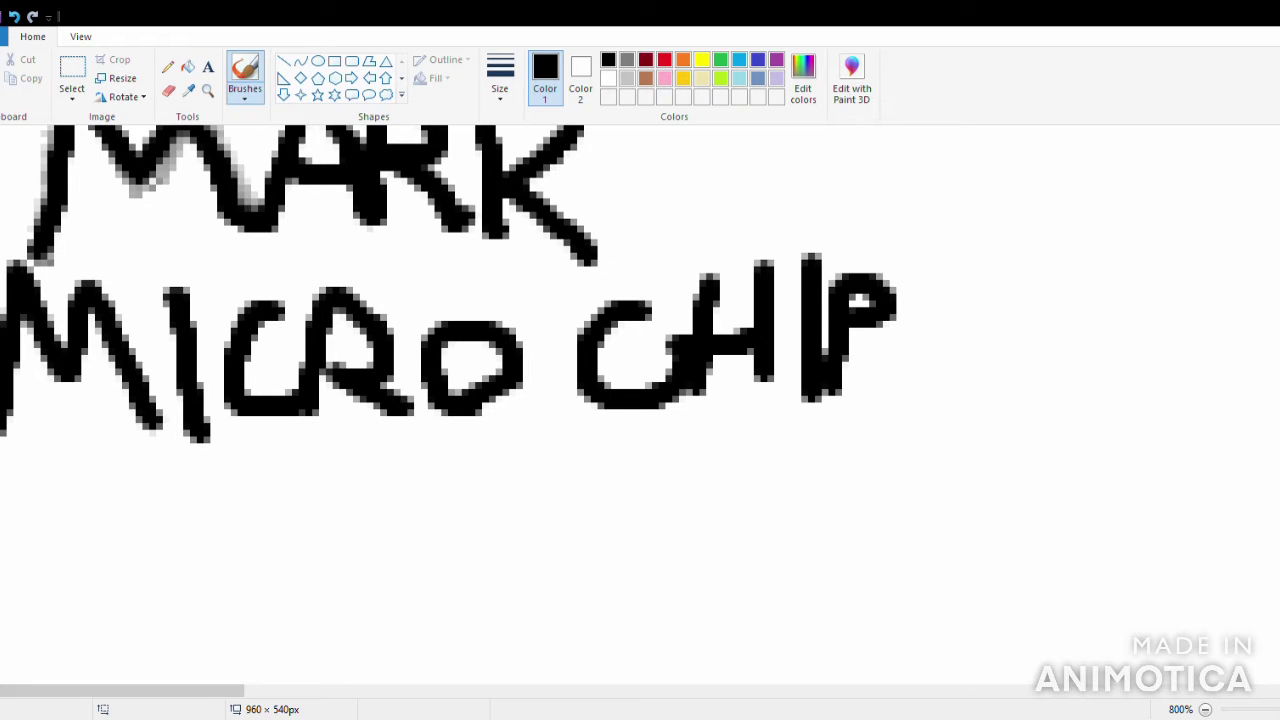
# Zoom out, drag the zoom slider back to 200%, and draw a large C below MICROCHIP
pyautogui.keyDown('ctrl'); pyautogui.scroll(-8, 171, 189); pyautogui.keyUp('ctrl')
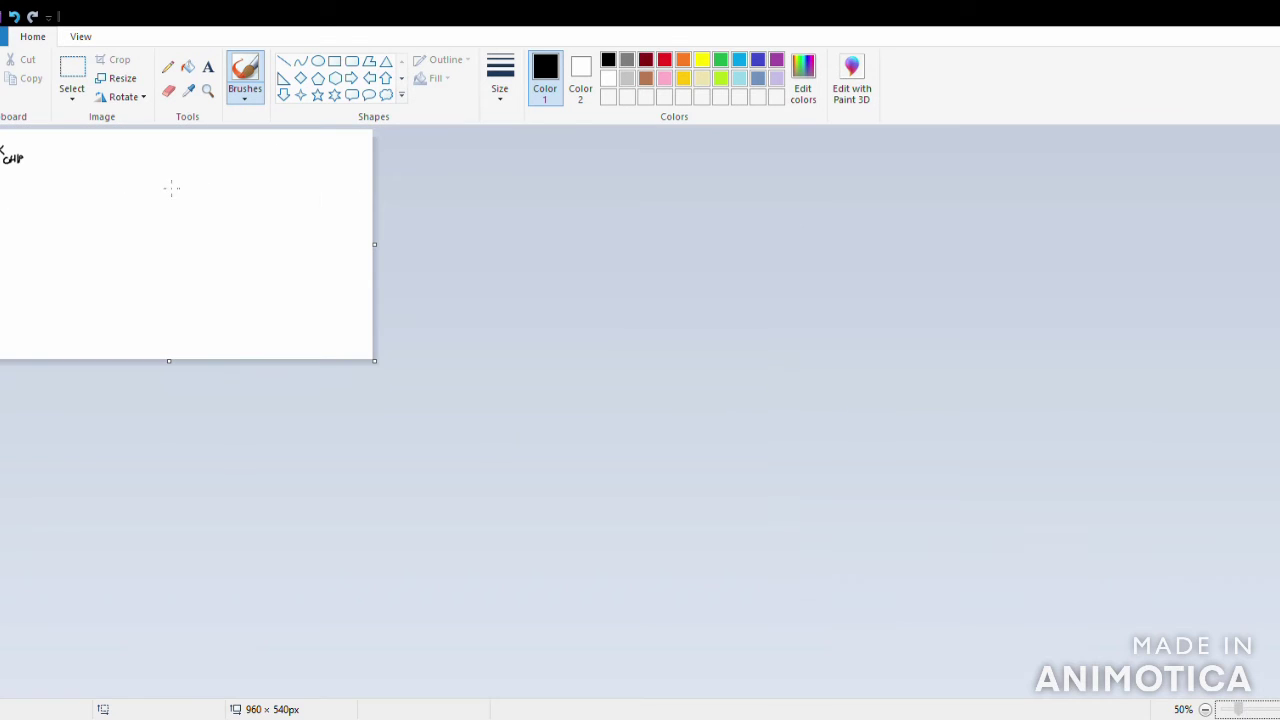
pyautogui.moveTo(1240, 710); pyautogui.dragTo(1265, 709)
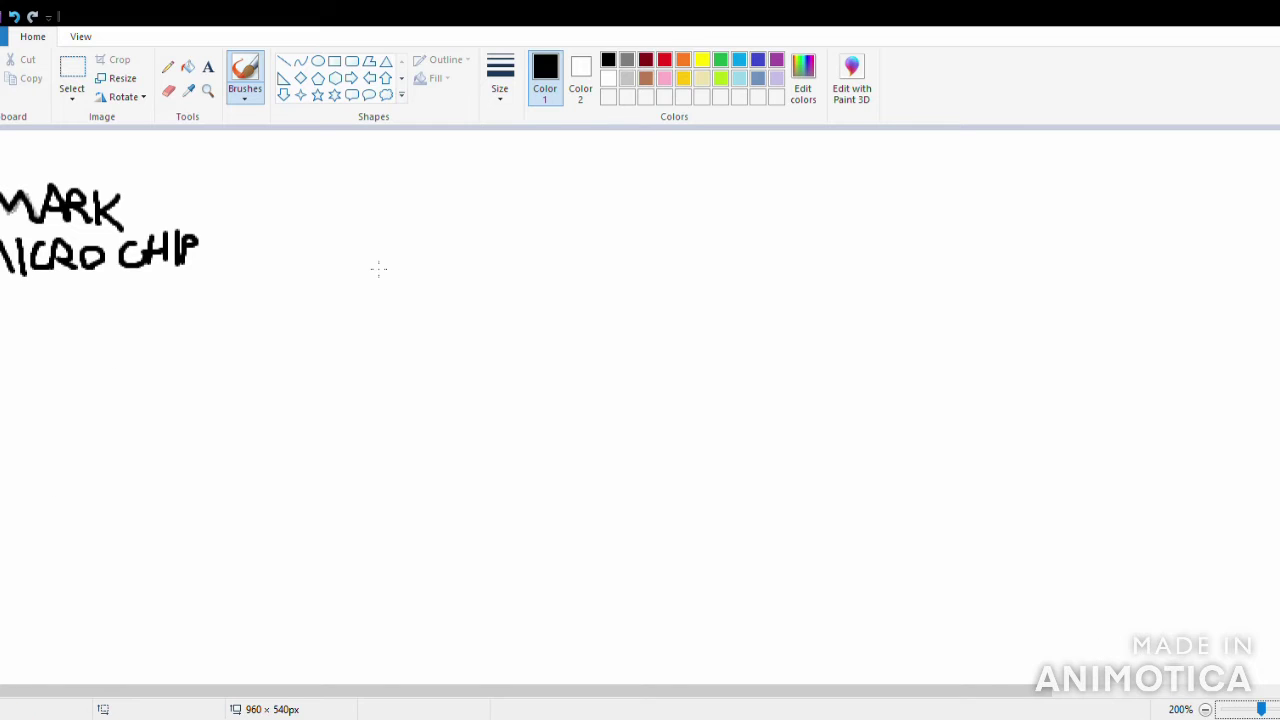
pyautogui.moveTo(122, 304)
pyautogui.mouseDown()
pyautogui.moveTo(90, 328)
pyautogui.moveTo(128, 357)
pyautogui.moveTo(163, 313)
pyautogui.moveTo(195, 314)
pyautogui.moveTo(213, 345)
pyautogui.moveTo(220, 330)
pyautogui.moveTo(288, 346)
pyautogui.moveTo(330, 334)
pyautogui.moveTo(357, 352)
pyautogui.moveTo(368, 325)
pyautogui.moveTo(378, 350)
pyautogui.moveTo(396, 330)
pyautogui.moveTo(456, 335)
pyautogui.moveTo(476, 360)
pyautogui.moveTo(520, 340)
pyautogui.moveTo(540, 356)
pyautogui.moveTo(562, 325)
pyautogui.moveTo(578, 352)
pyautogui.mouseUp()
# Finish writing 'Corona vaccine' after the C and dot the i
pyautogui.click(140, 349)
pyautogui.click(483, 322)
pyautogui.click(483, 318)
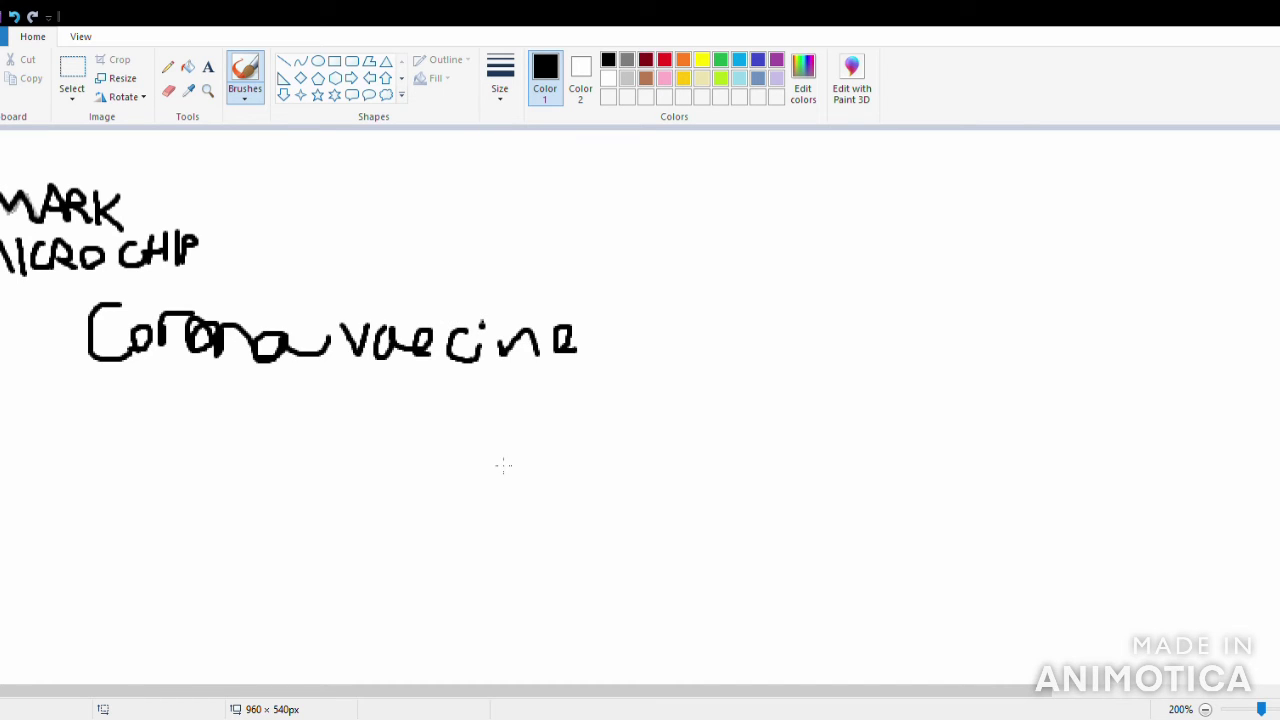
# Draw the first curve of a big S below the Corona vaccine line
pyautogui.moveTo(530, 427)
pyautogui.mouseDown()
pyautogui.moveTo(487, 500)
pyautogui.moveTo(382, 563)
pyautogui.mouseUp()
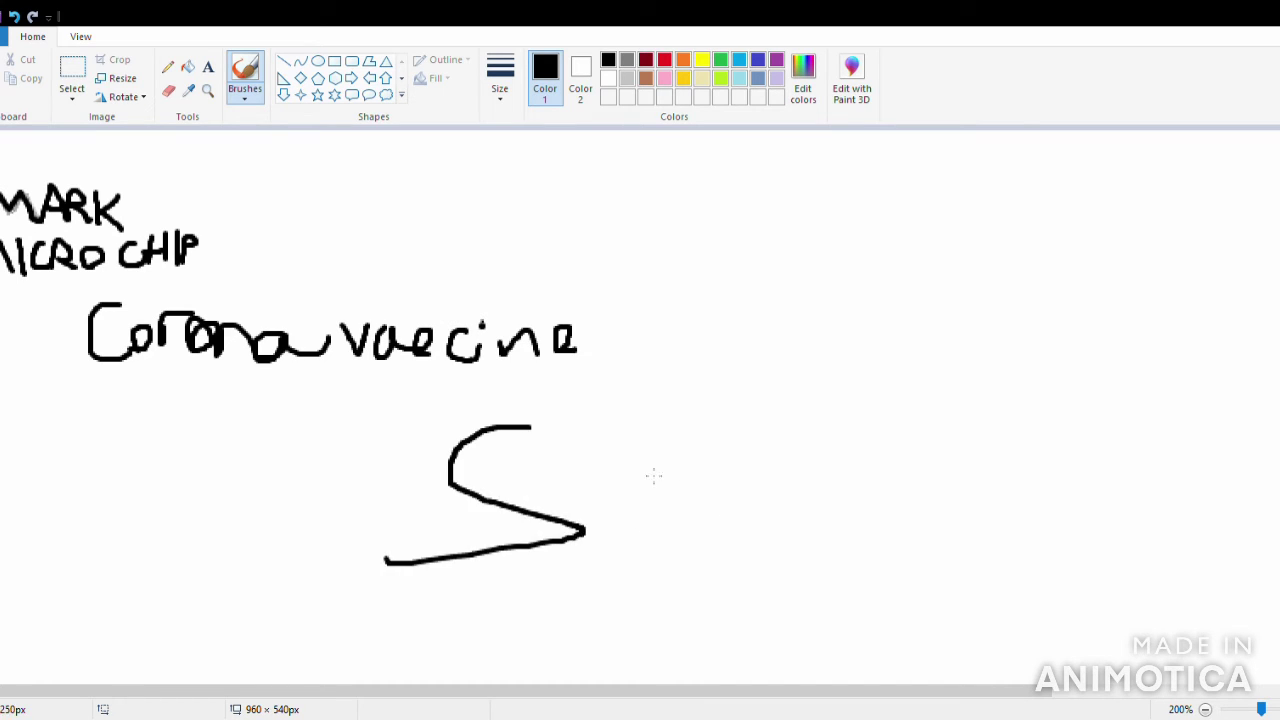
# Complete 'Say' and write 'no!' beneath it, ending with the exclamation mark
pyautogui.moveTo(668, 462)
pyautogui.mouseDown()
pyautogui.moveTo(637, 528)
pyautogui.moveTo(686, 484)
pyautogui.moveTo(768, 455)
pyautogui.moveTo(690, 556)
pyautogui.mouseUp()
pyautogui.click(708, 448)
pyautogui.moveTo(687, 658)
pyautogui.mouseDown()
pyautogui.moveTo(690, 628)
pyautogui.moveTo(792, 597)
pyautogui.mouseUp()
pyautogui.moveTo(832, 646)
pyautogui.mouseDown()
pyautogui.moveTo(802, 656)
pyautogui.moveTo(886, 612)
pyautogui.moveTo(798, 660)
pyautogui.mouseUp()
pyautogui.moveTo(930, 540); pyautogui.dragTo(940, 607)
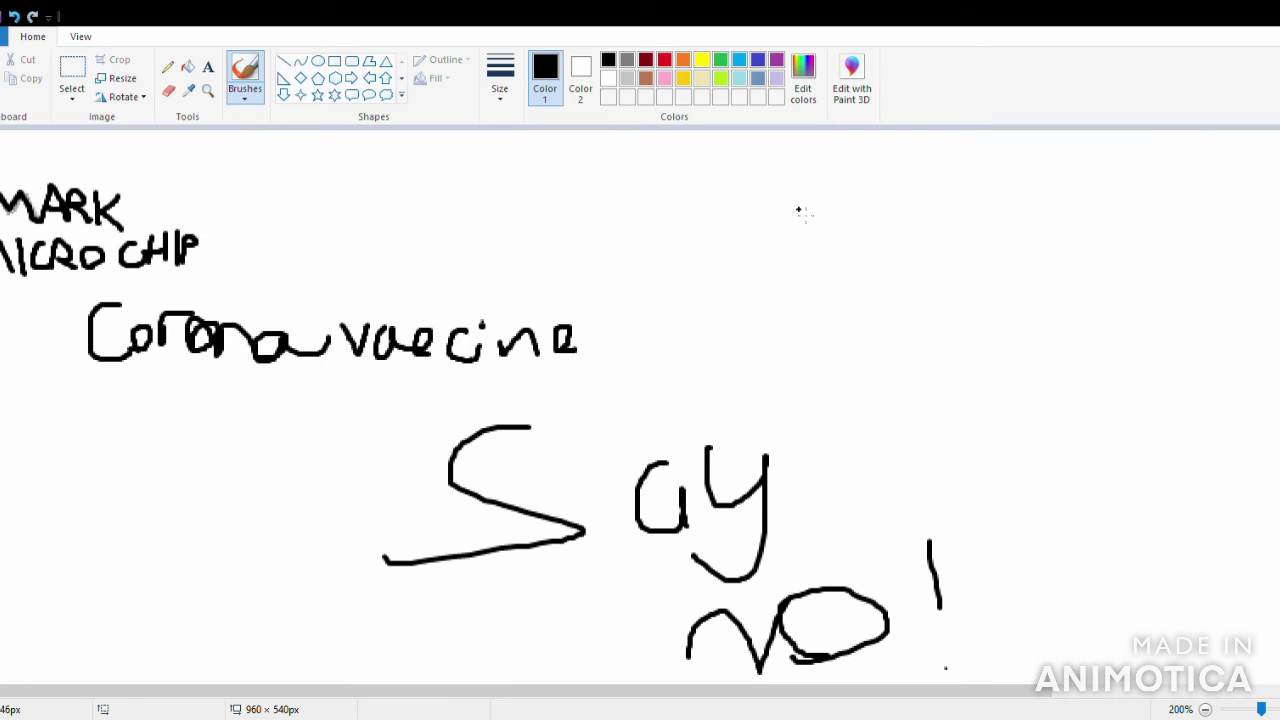
# Write a large BG near the top right and cross it out diagonally
pyautogui.moveTo(771, 187)
pyautogui.mouseDown()
pyautogui.moveTo(787, 303)
pyautogui.moveTo(810, 258)
pyautogui.mouseUp()
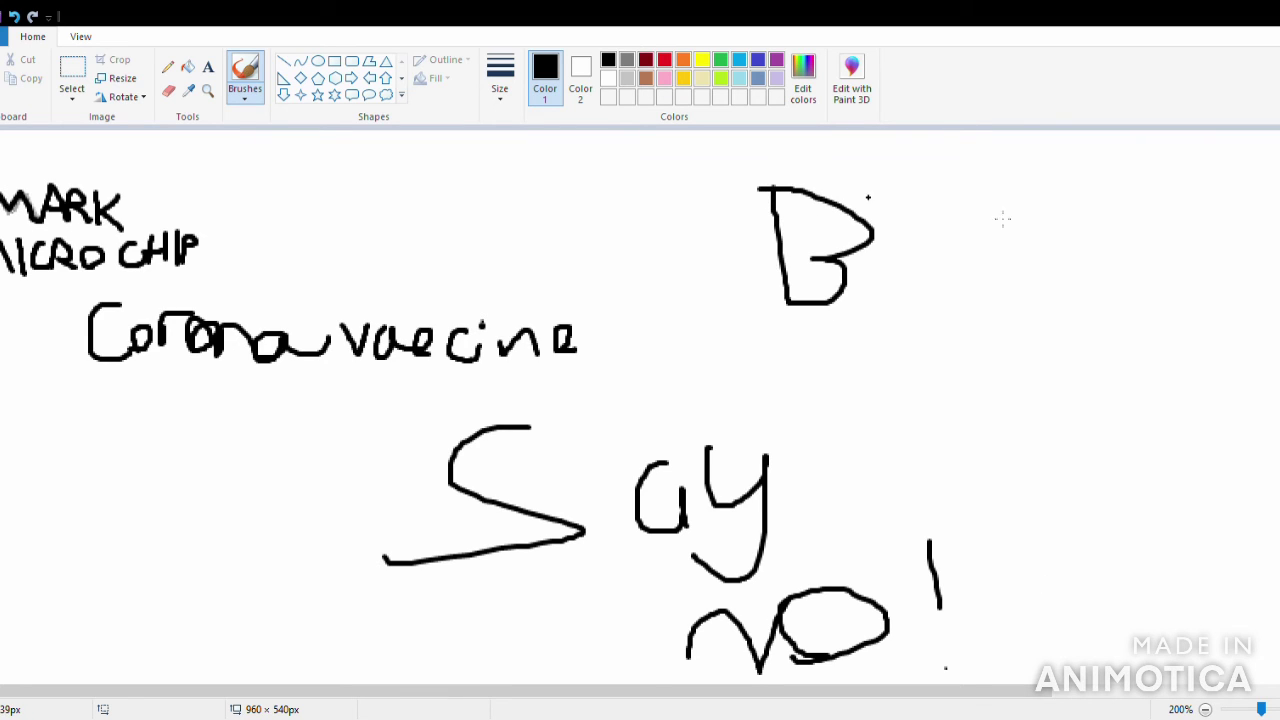
pyautogui.moveTo(974, 211)
pyautogui.mouseDown()
pyautogui.moveTo(925, 222)
pyautogui.moveTo(964, 292)
pyautogui.moveTo(890, 334)
pyautogui.moveTo(960, 154)
pyautogui.moveTo(925, 311)
pyautogui.mouseUp()
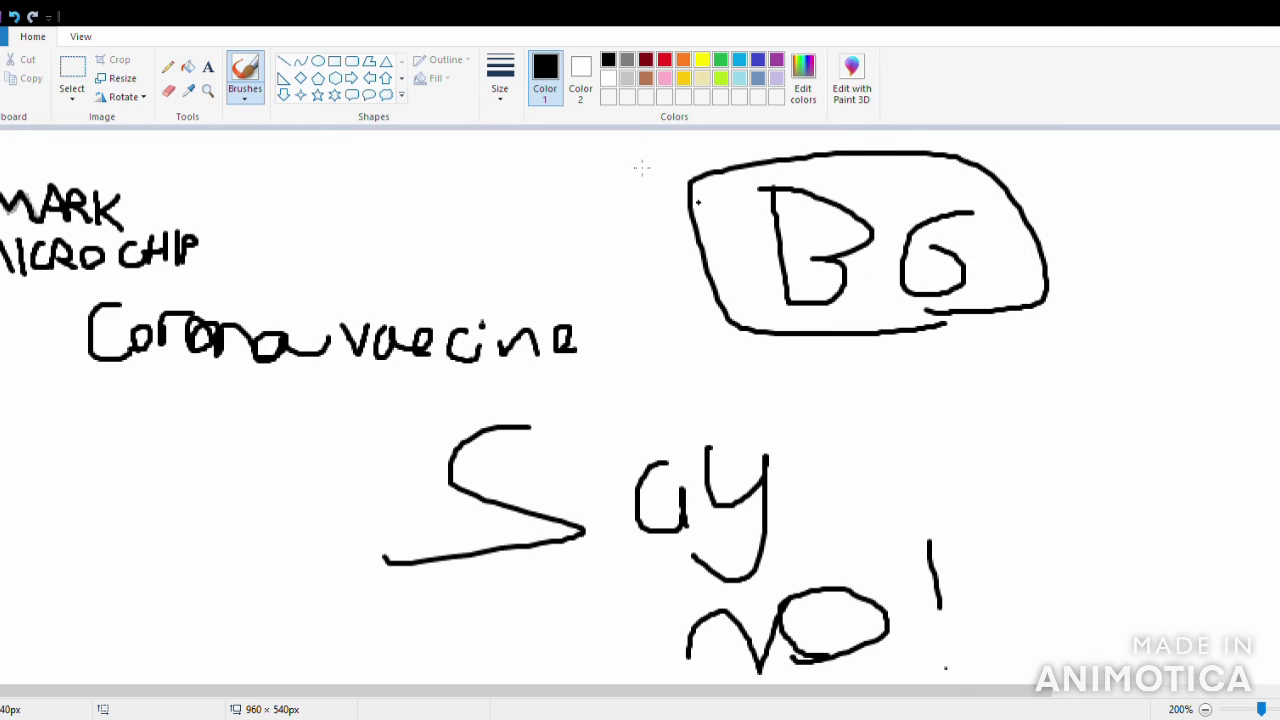
pyautogui.moveTo(636, 161); pyautogui.dragTo(1104, 316)
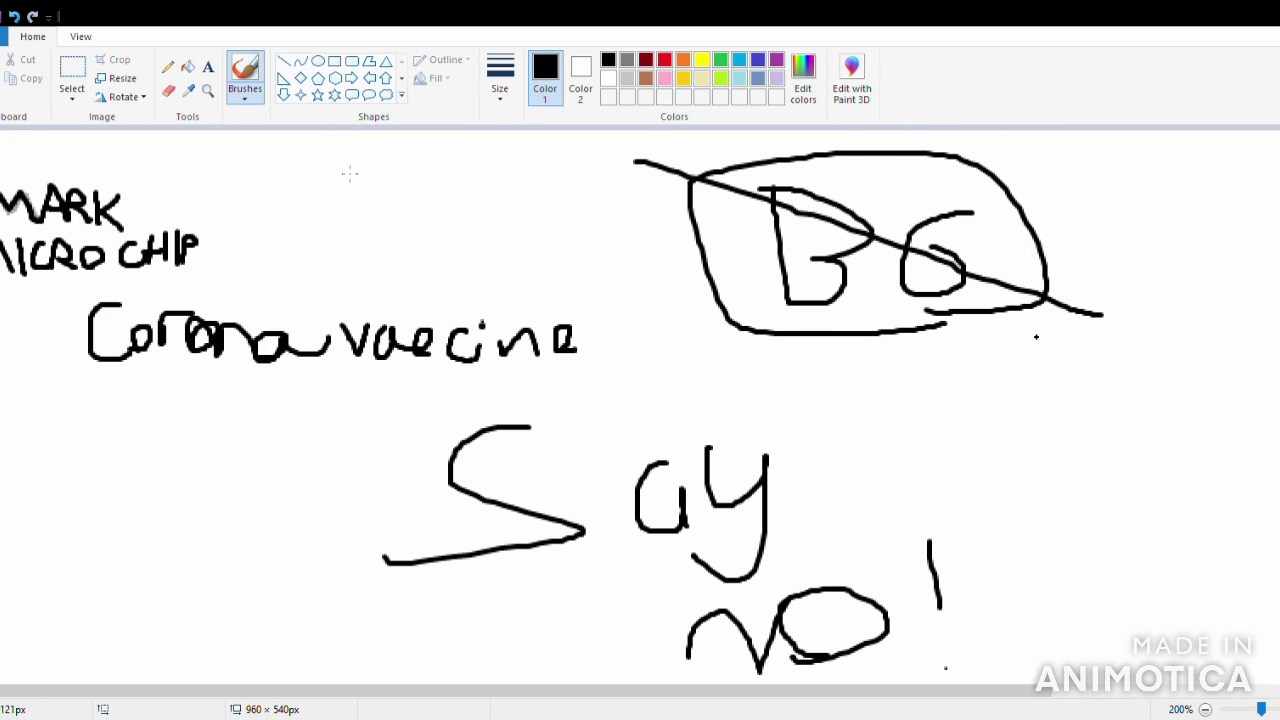
# Write Satan left of BG, circle it, and strike it through with an X
pyautogui.moveTo(306, 156)
pyautogui.mouseDown()
pyautogui.moveTo(297, 170)
pyautogui.moveTo(355, 215)
pyautogui.moveTo(320, 238)
pyautogui.mouseUp()
pyautogui.moveTo(402, 205); pyautogui.dragTo(416, 254)
pyautogui.moveTo(436, 170)
pyautogui.mouseDown()
pyautogui.moveTo(436, 236)
pyautogui.moveTo(476, 199)
pyautogui.moveTo(452, 222)
pyautogui.moveTo(486, 208)
pyautogui.moveTo(520, 253)
pyautogui.moveTo(332, 250)
pyautogui.moveTo(584, 200)
pyautogui.moveTo(478, 281)
pyautogui.mouseUp()
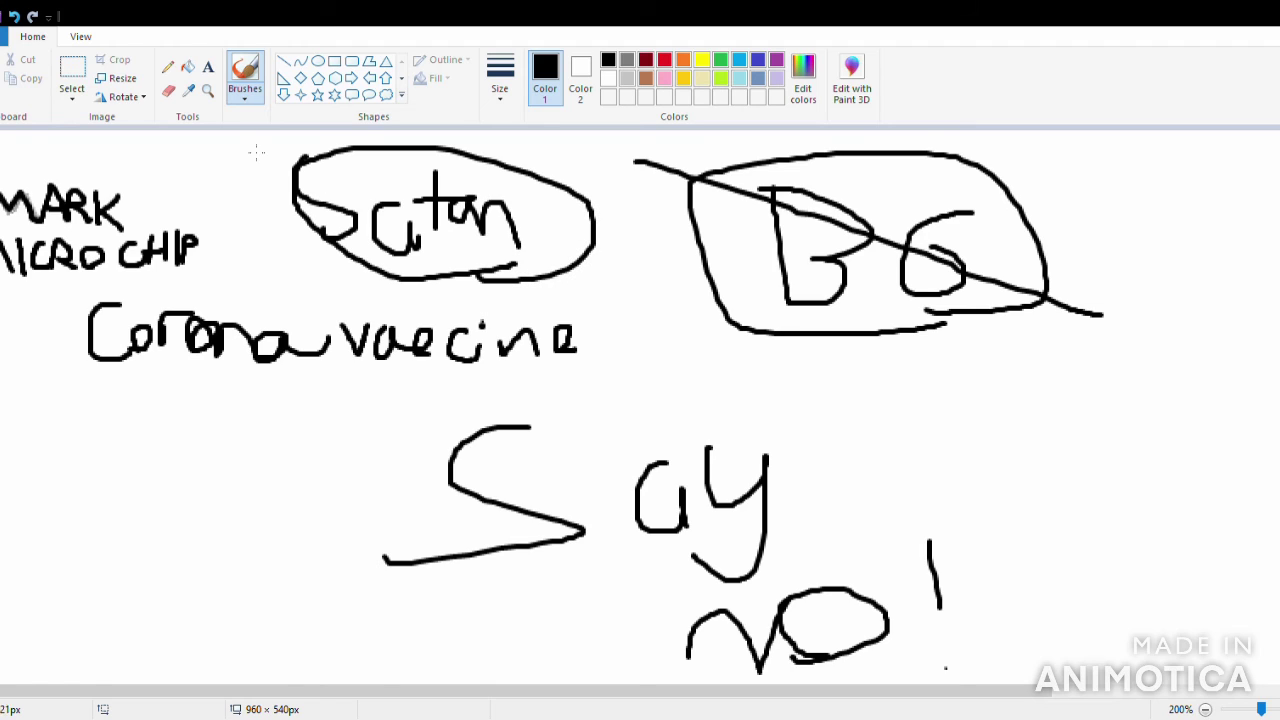
pyautogui.click(253, 147)
pyautogui.moveTo(249, 147); pyautogui.dragTo(617, 280)
pyautogui.moveTo(607, 185); pyautogui.dragTo(366, 275)
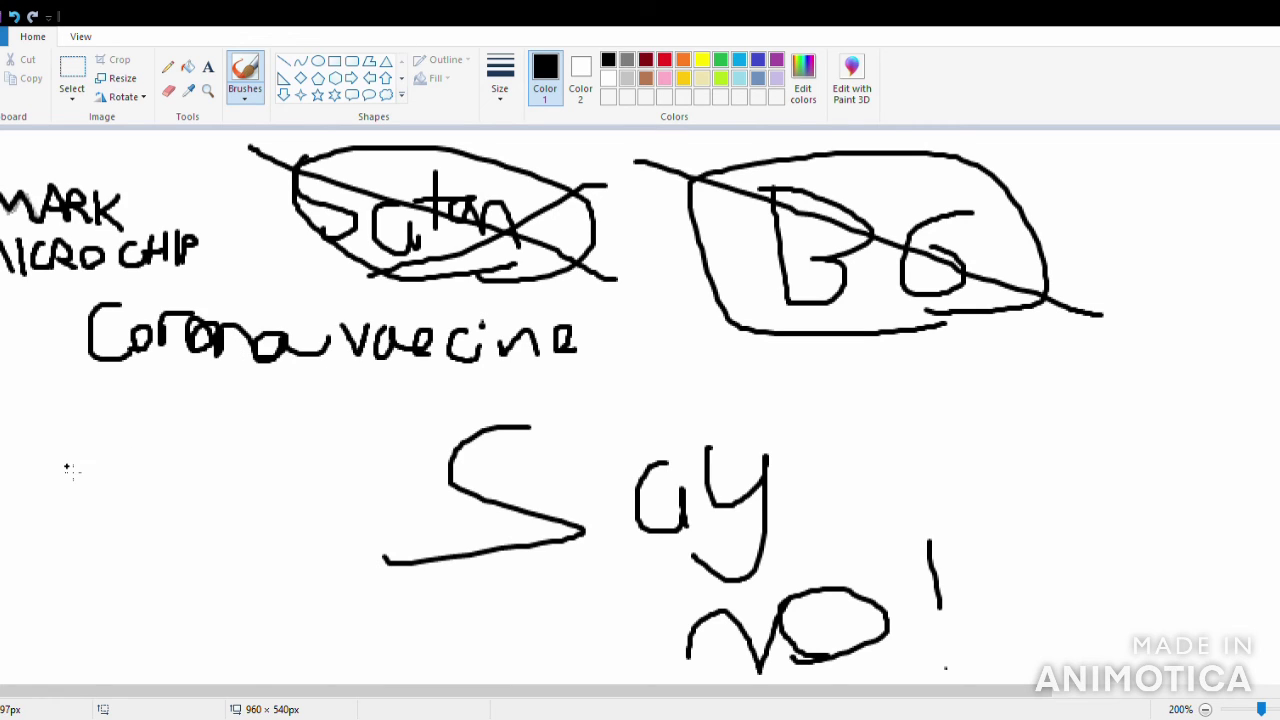
# Write Jesus at lower left with a tick mark above it, undoing the stray dot
pyautogui.moveTo(67, 467)
pyautogui.mouseDown()
pyautogui.moveTo(54, 520)
pyautogui.moveTo(0, 605)
pyautogui.mouseUp()
pyautogui.moveTo(58, 575)
pyautogui.mouseDown()
pyautogui.moveTo(88, 570)
pyautogui.moveTo(112, 592)
pyautogui.moveTo(98, 620)
pyautogui.mouseUp()
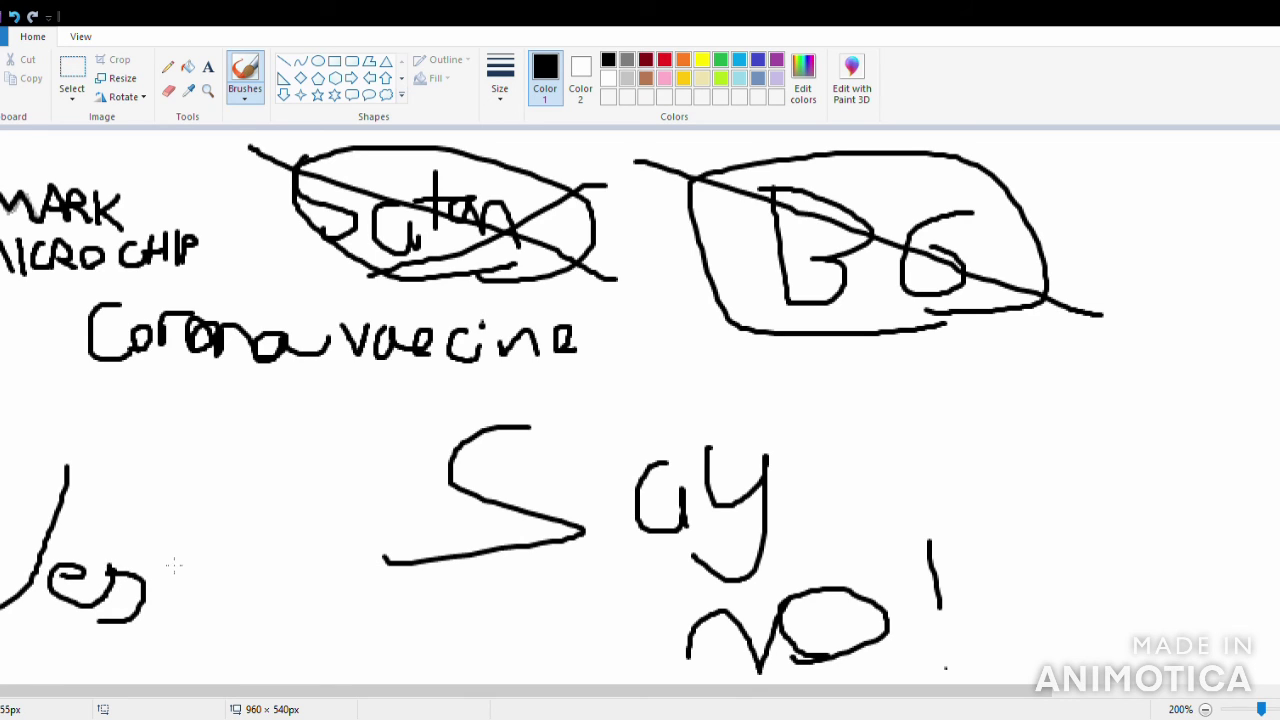
pyautogui.moveTo(106, 546)
pyautogui.mouseDown()
pyautogui.moveTo(154, 544)
pyautogui.moveTo(185, 598)
pyautogui.moveTo(212, 568)
pyautogui.mouseUp()
pyautogui.moveTo(220, 567)
pyautogui.mouseDown()
pyautogui.moveTo(248, 572)
pyautogui.moveTo(222, 618)
pyautogui.mouseUp()
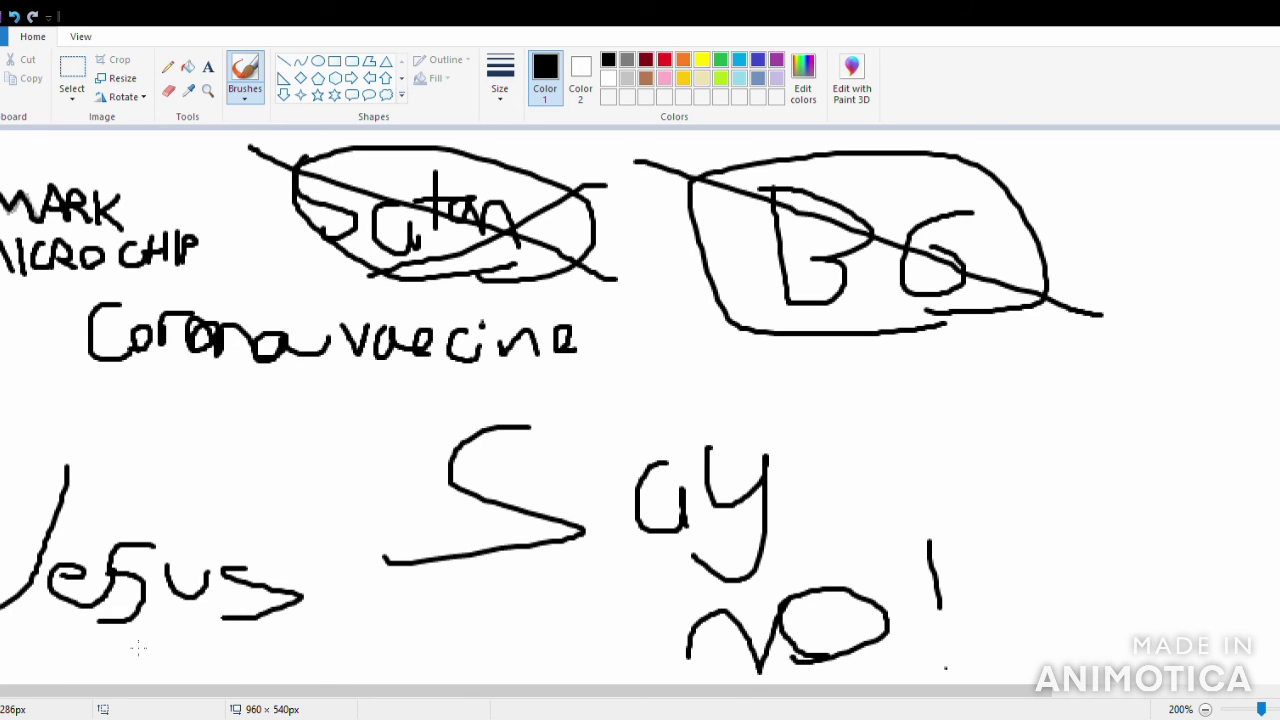
pyautogui.moveTo(155, 507); pyautogui.dragTo(268, 455)
pyautogui.click(287, 460)
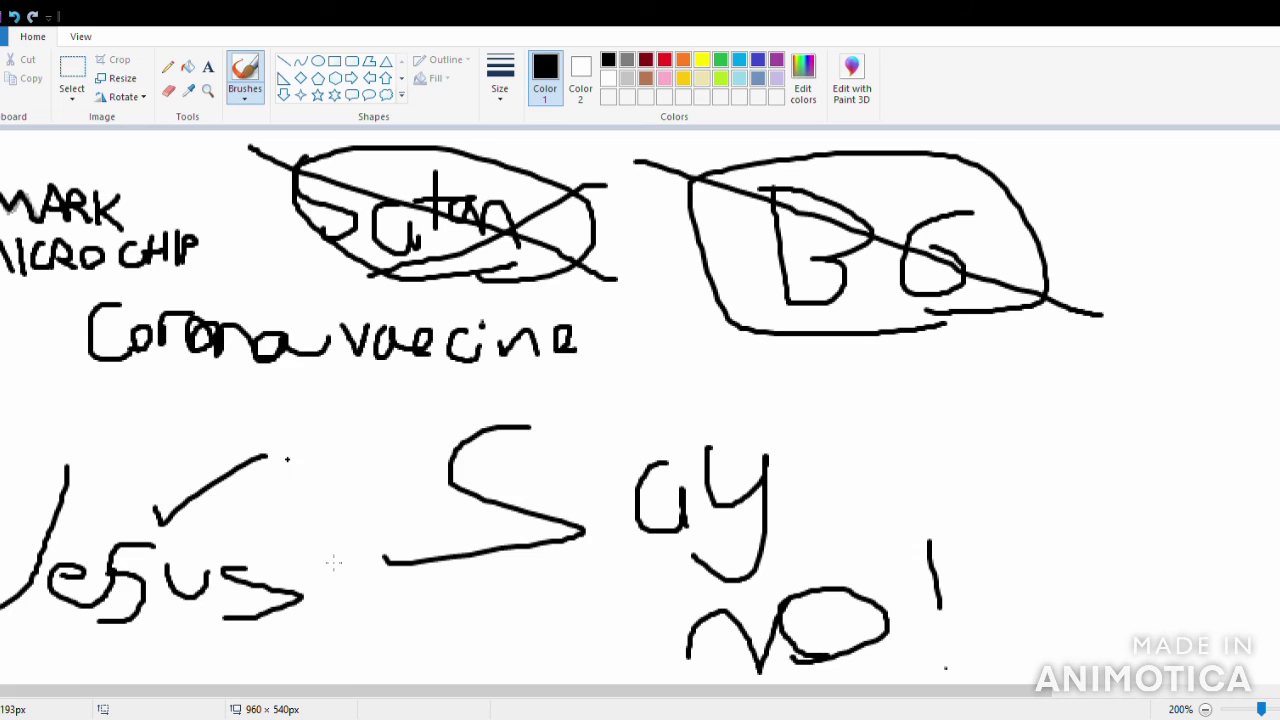
pyautogui.hotkey('ctrl', 'z')
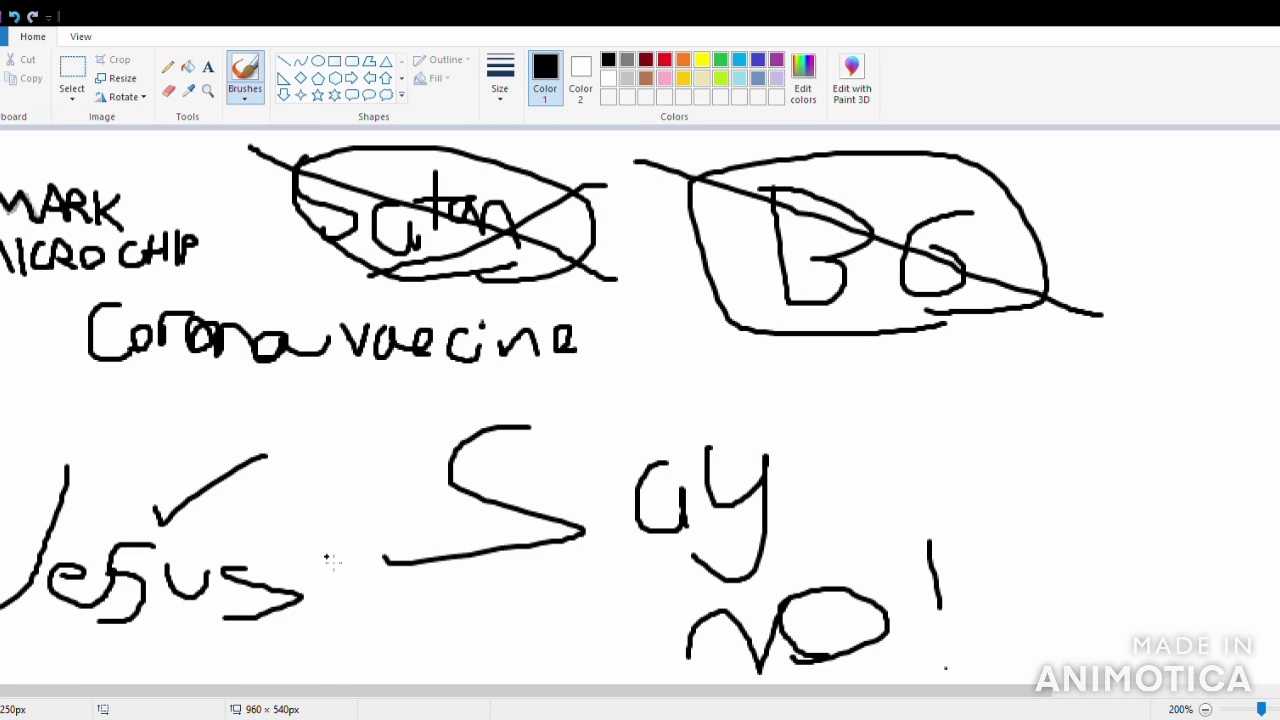